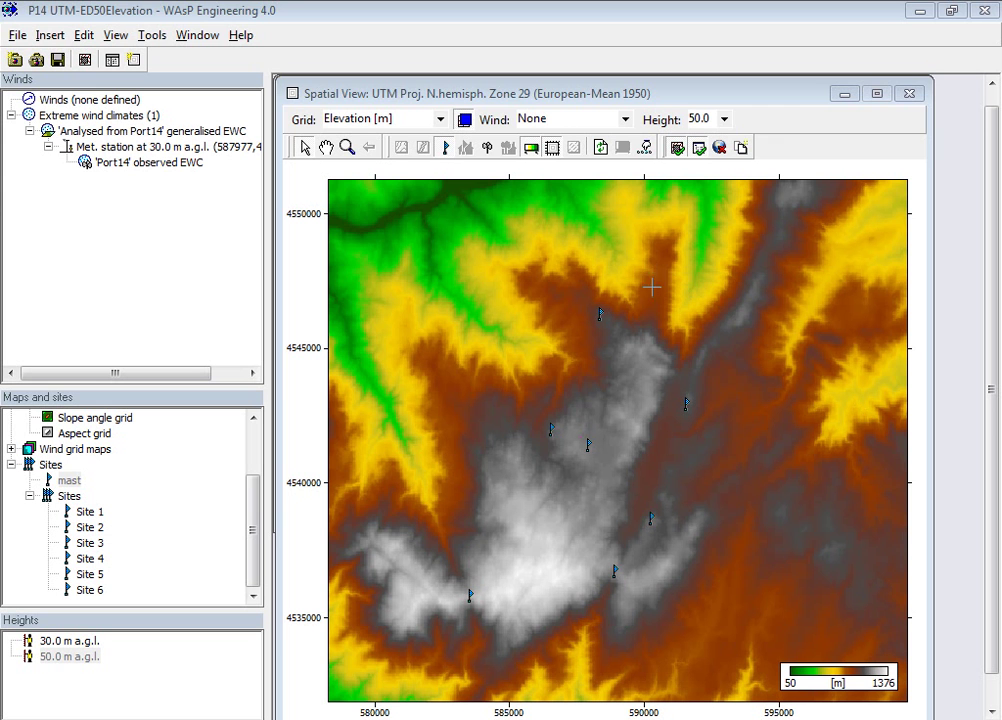
Select the 'mast' site so it is highlighted on the elevation map
left_click(68, 480)
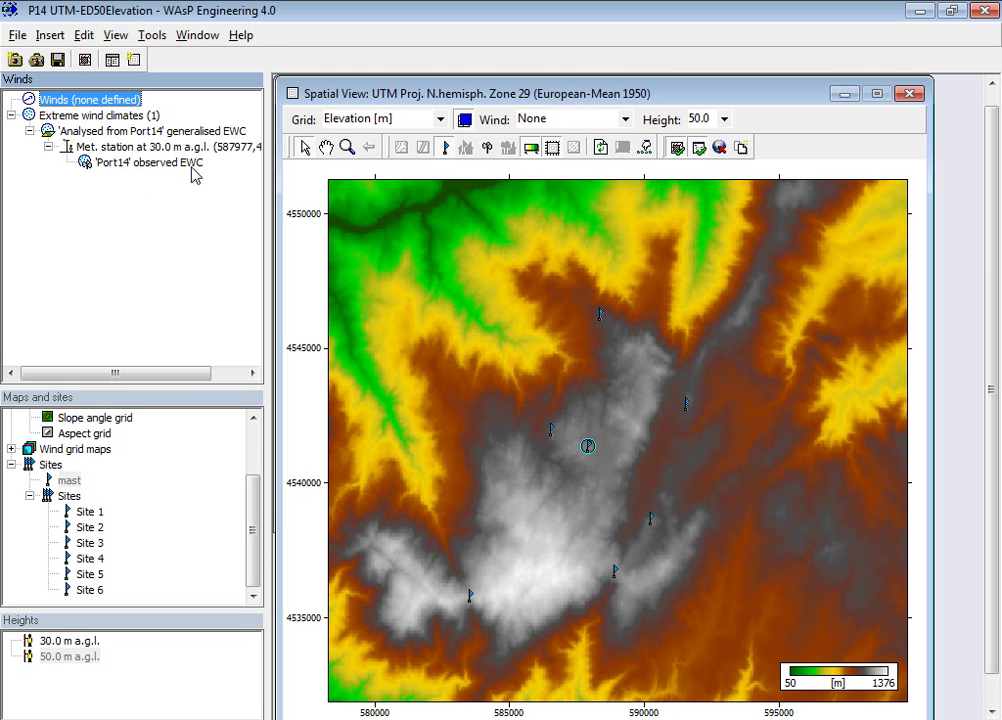
Apply the 'Analysed from Port14' generalised extreme wind climate to all sites and heights
left_click(144, 133)
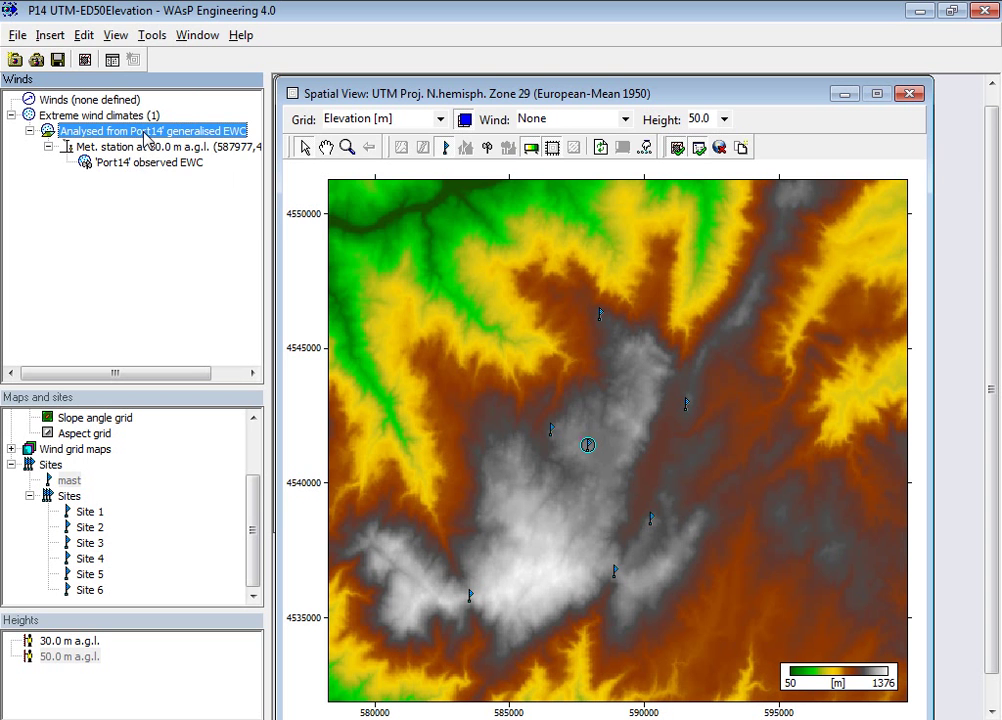
right_click(145, 137)
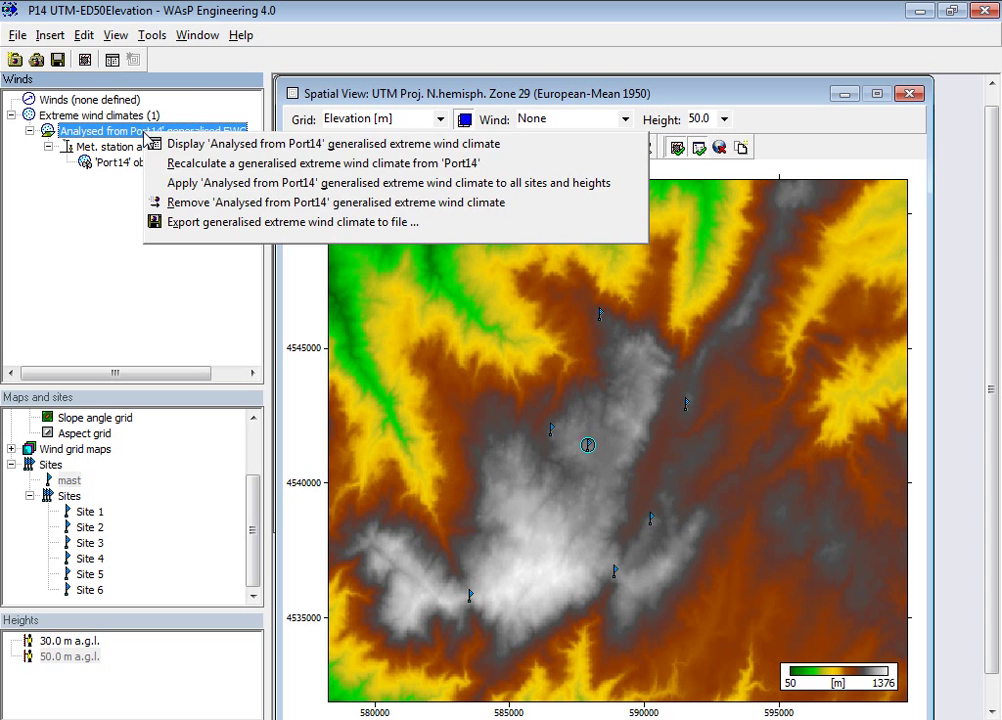
left_click(180, 187)
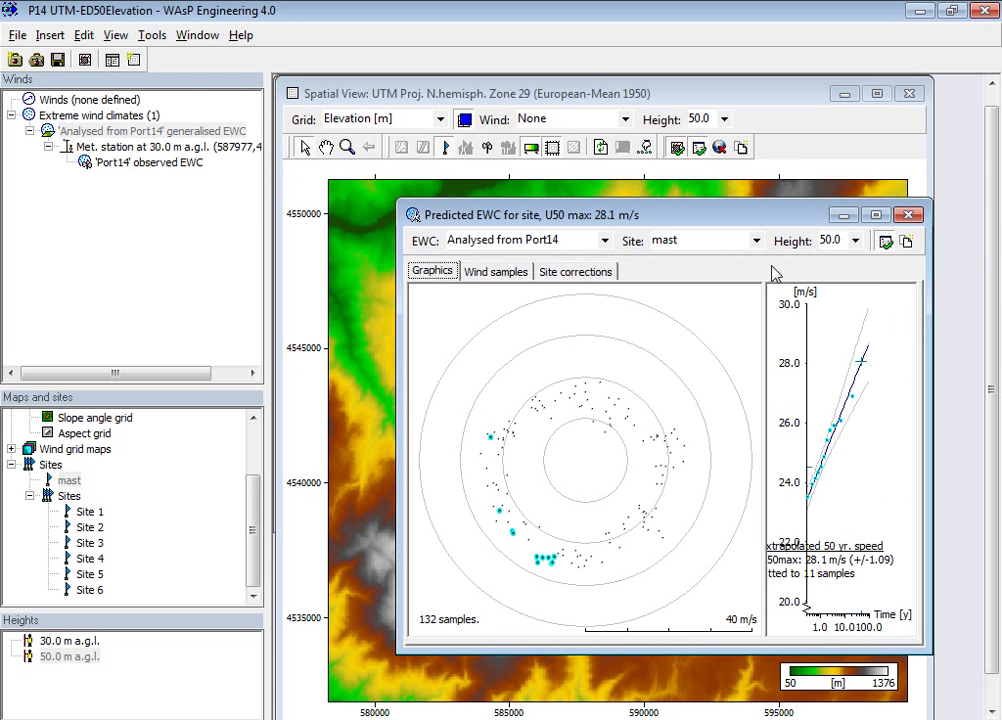
Show Site 5's predicted extreme winds (U50 36.9 m/s) and move that window up off the map
left_click(757, 241)
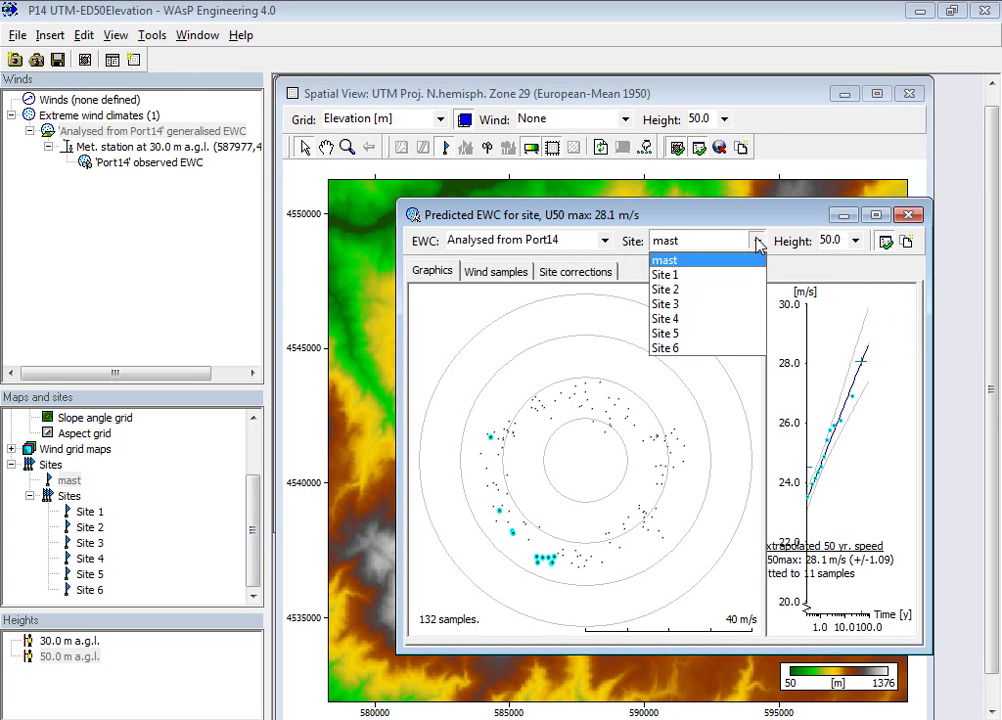
left_click(674, 333)
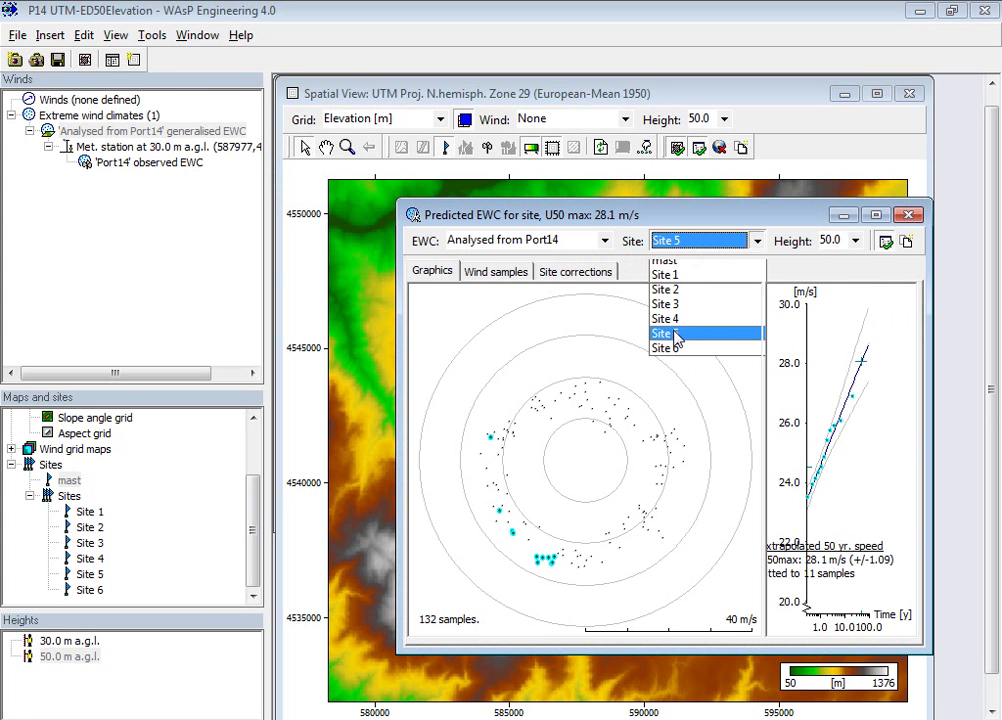
left_click_drag(720, 213, 672, 78)
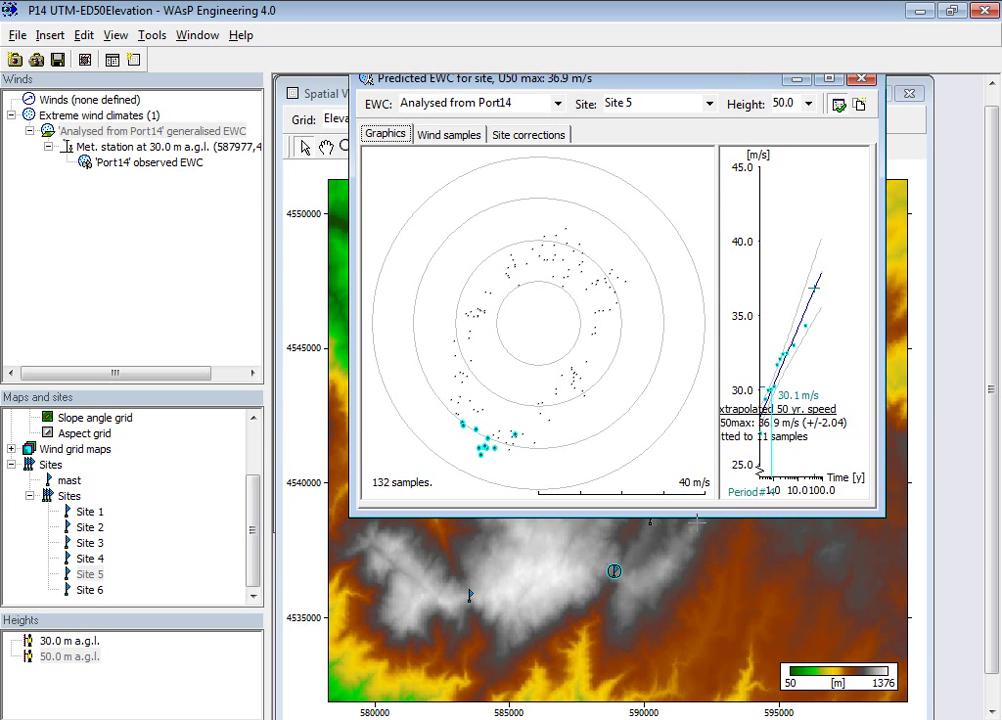
Shorten the Site 5 Predicted EWC window, still showing 36.9 m/s (±2.04) from 11 samples
left_click_drag(698, 516, 707, 362)
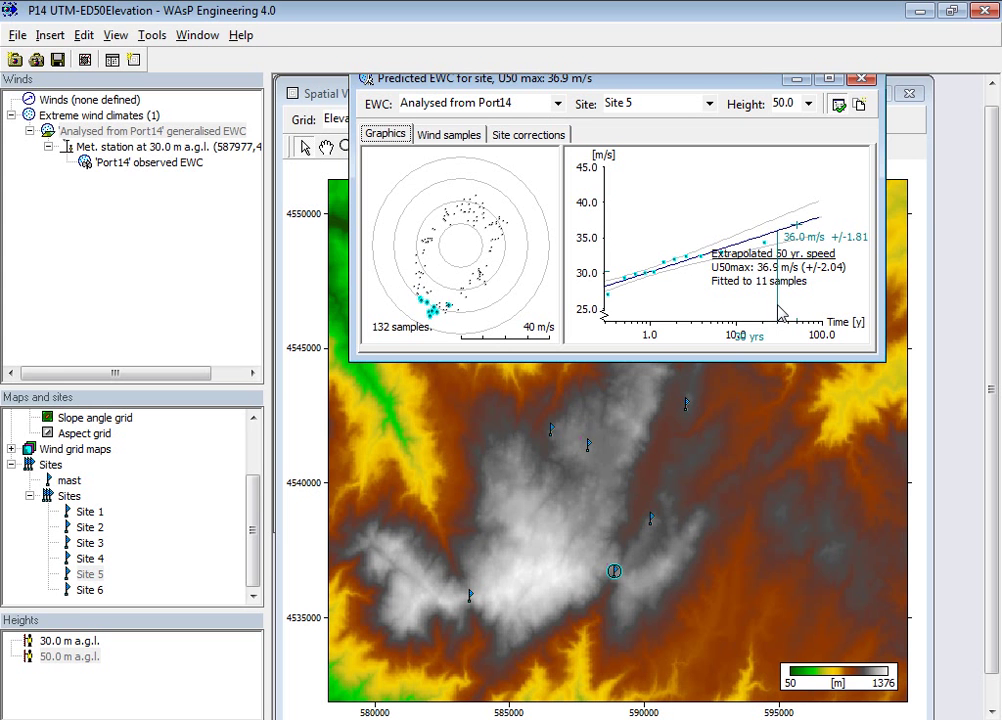
key("alt+Tab")
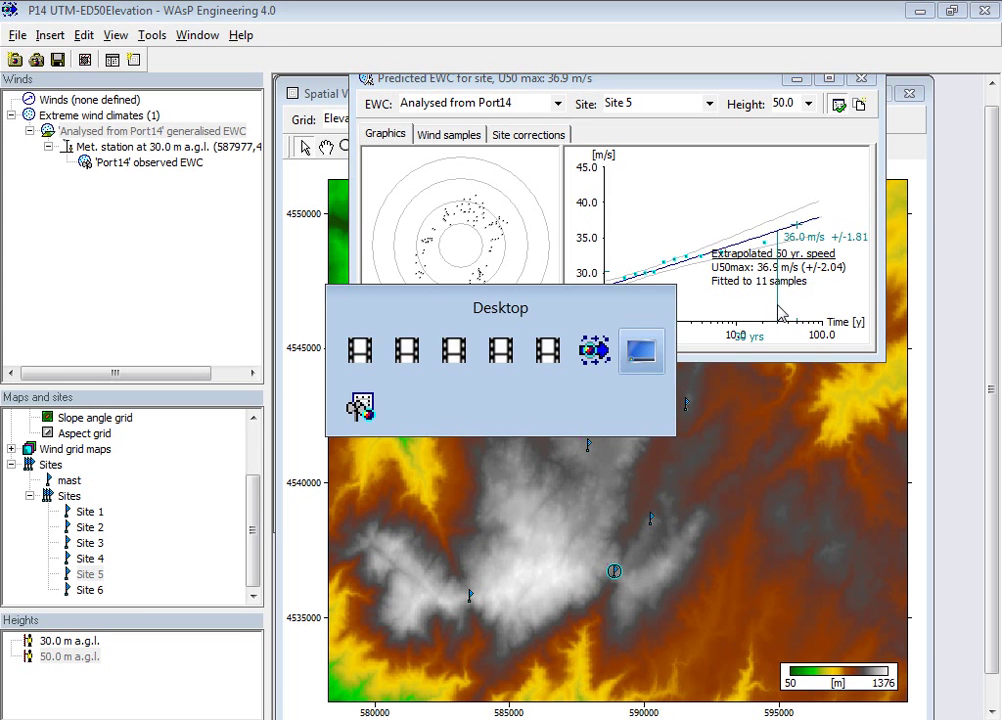
key("alt+Tab")
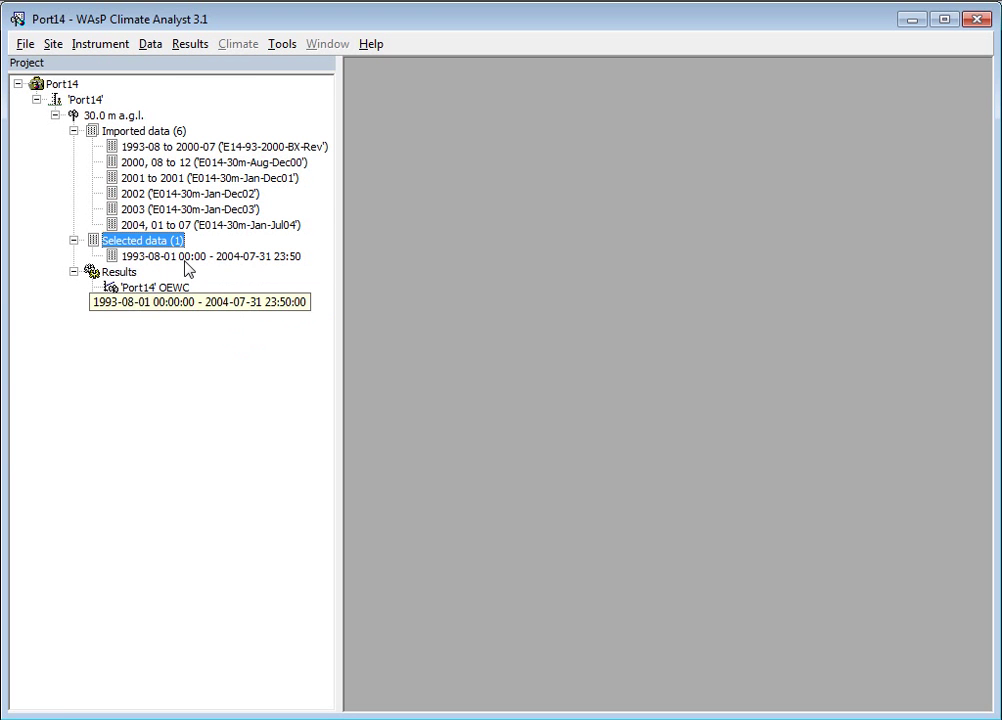
left_click(186, 262)
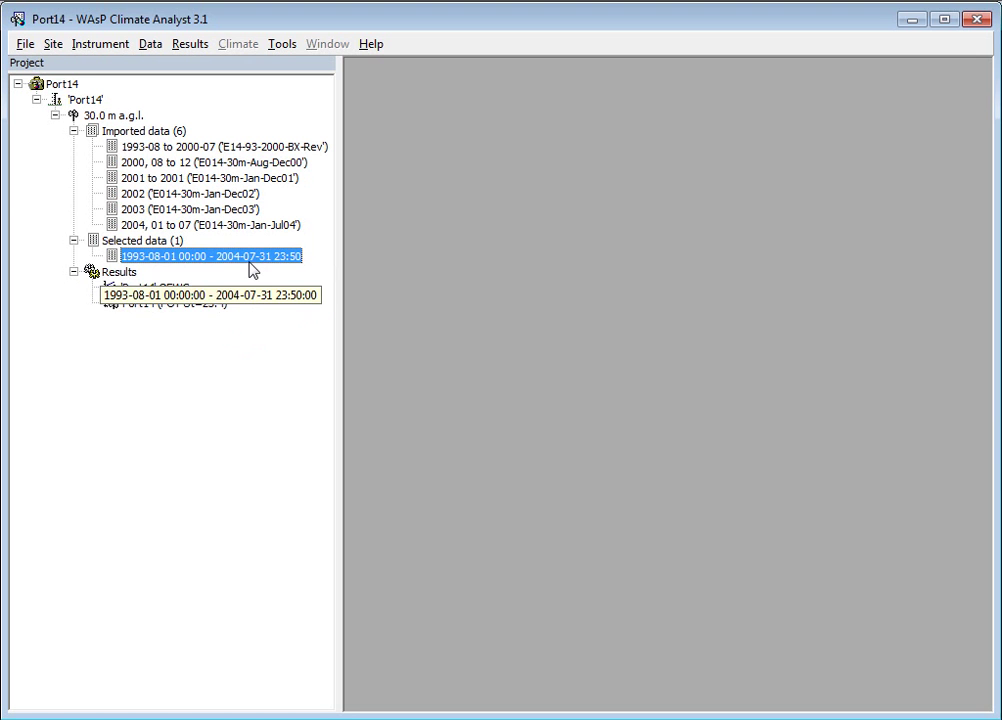
left_click(134, 243)
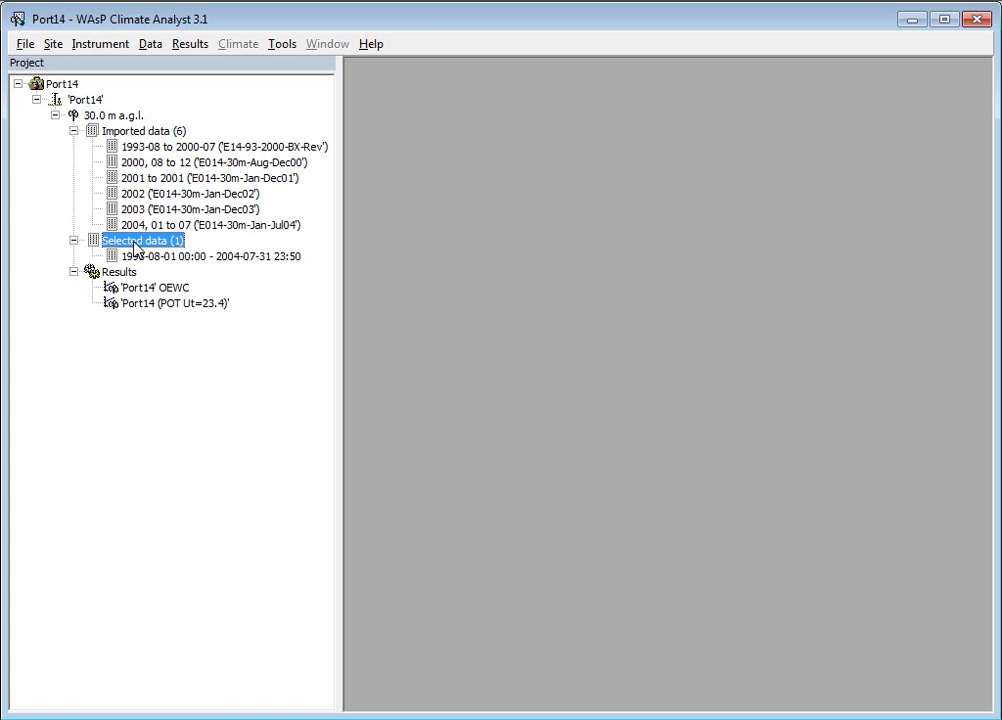
right_click(135, 248)
left_click(186, 279)
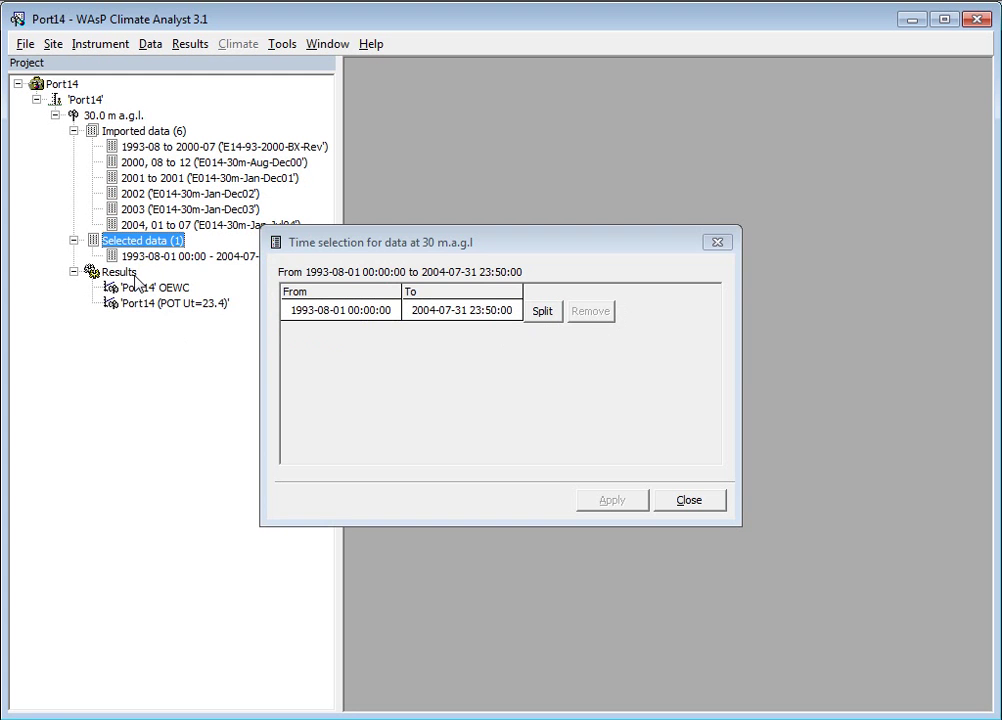
left_click(694, 499)
key("alt+Tab")
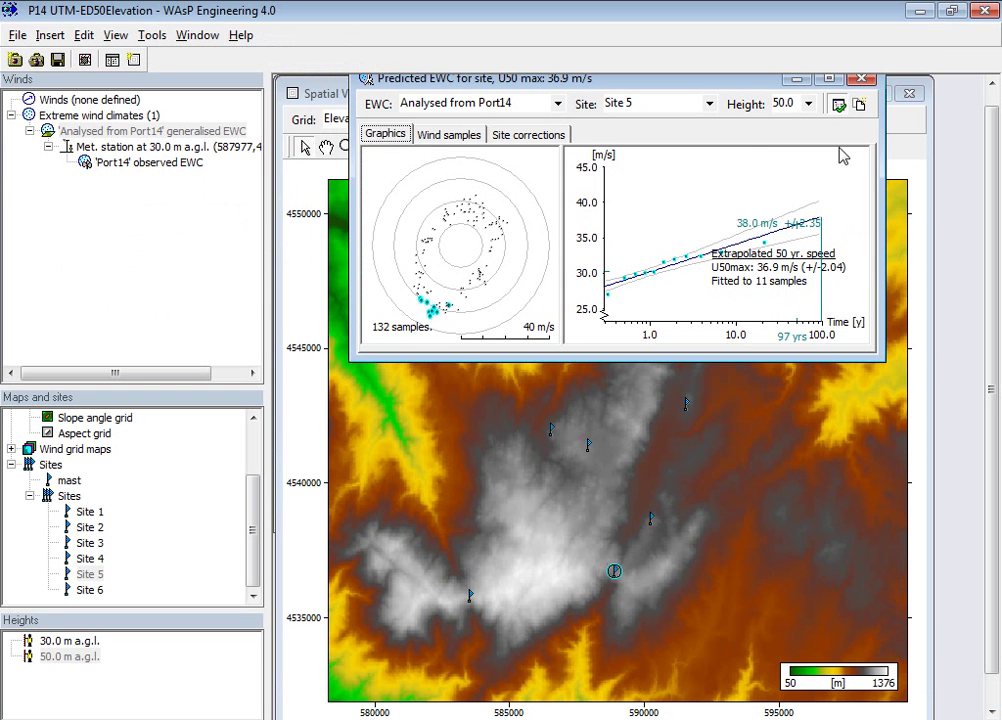
Close the Site 5 Predicted EWC for site window
left_click(745, 109)
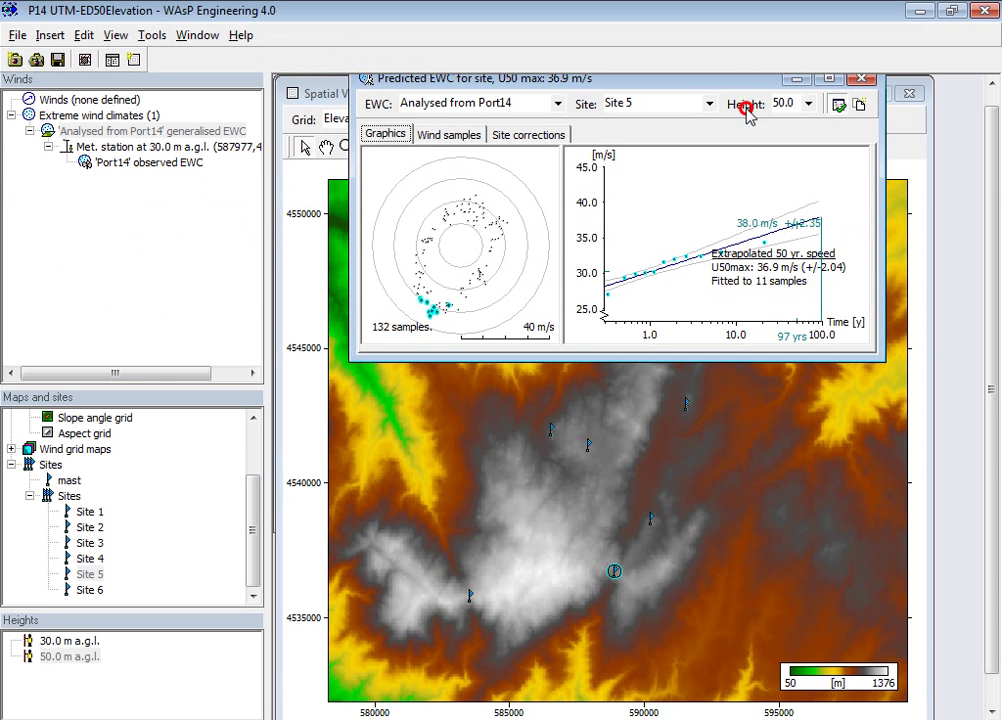
left_click(861, 78)
left_click(103, 119)
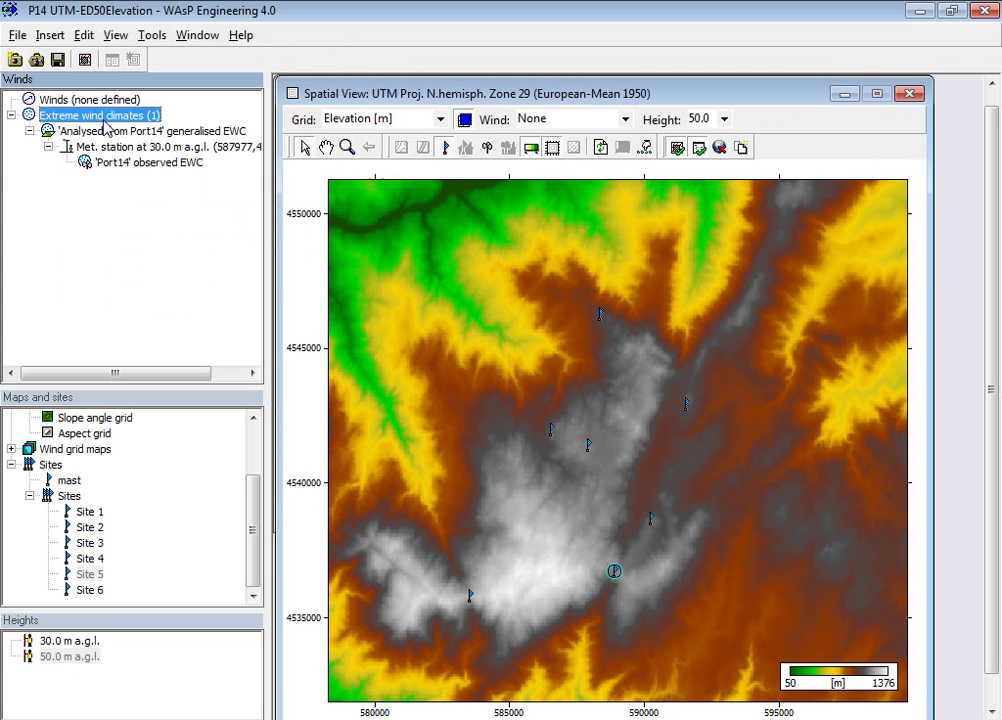
Look at the options for adding an extreme wind climate, then dismiss the menu
right_click(104, 122)
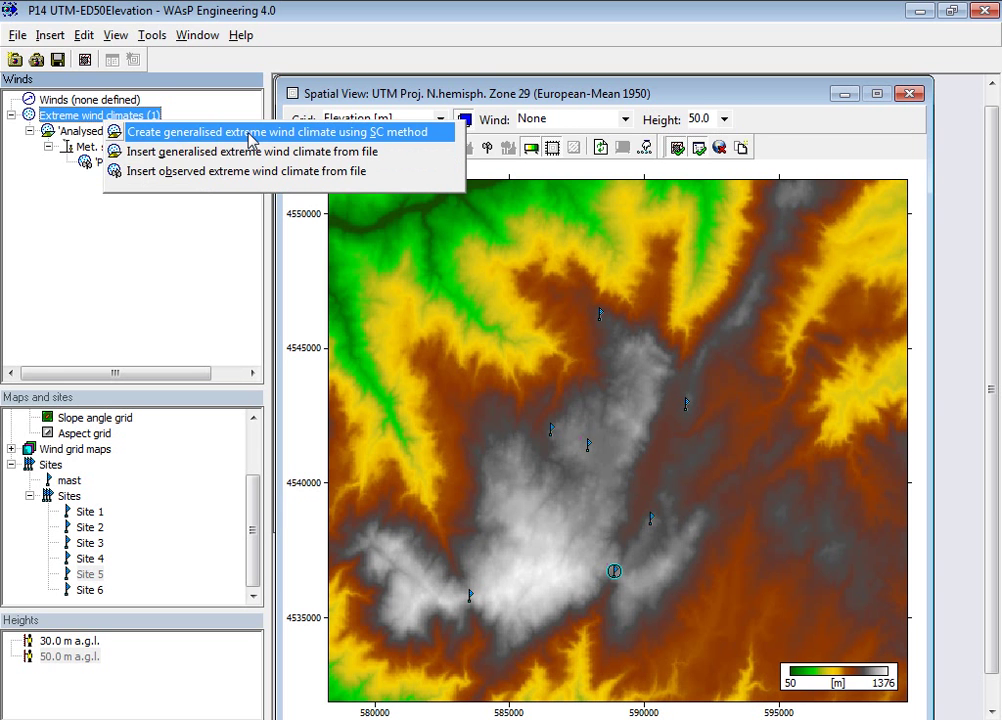
left_click(201, 282)
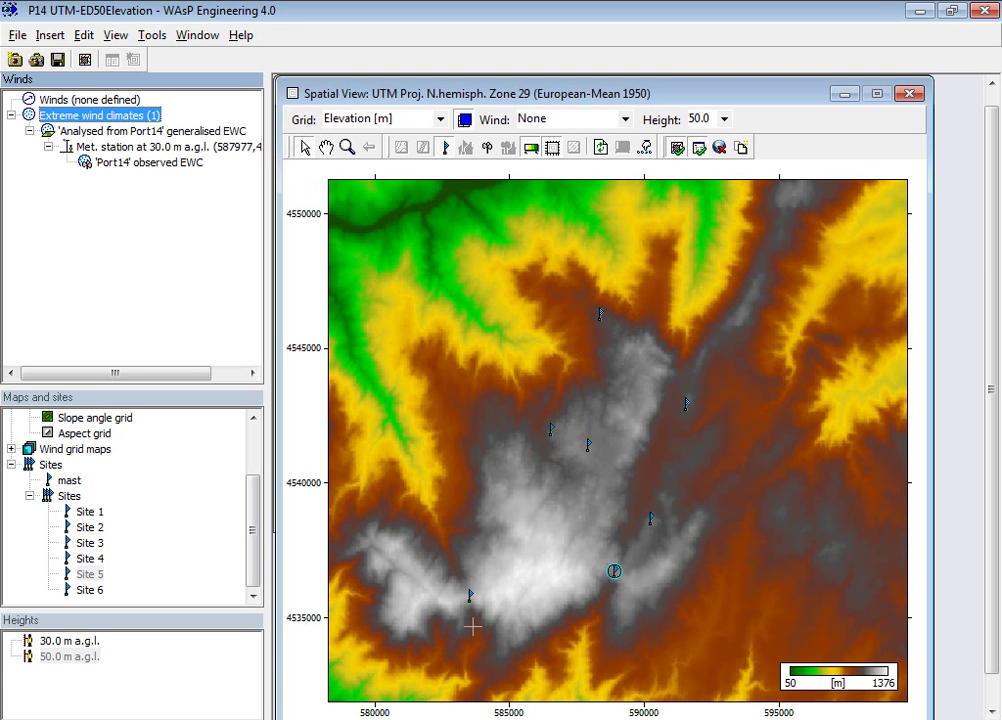
mouse_move(644, 652)
left_click(83, 38)
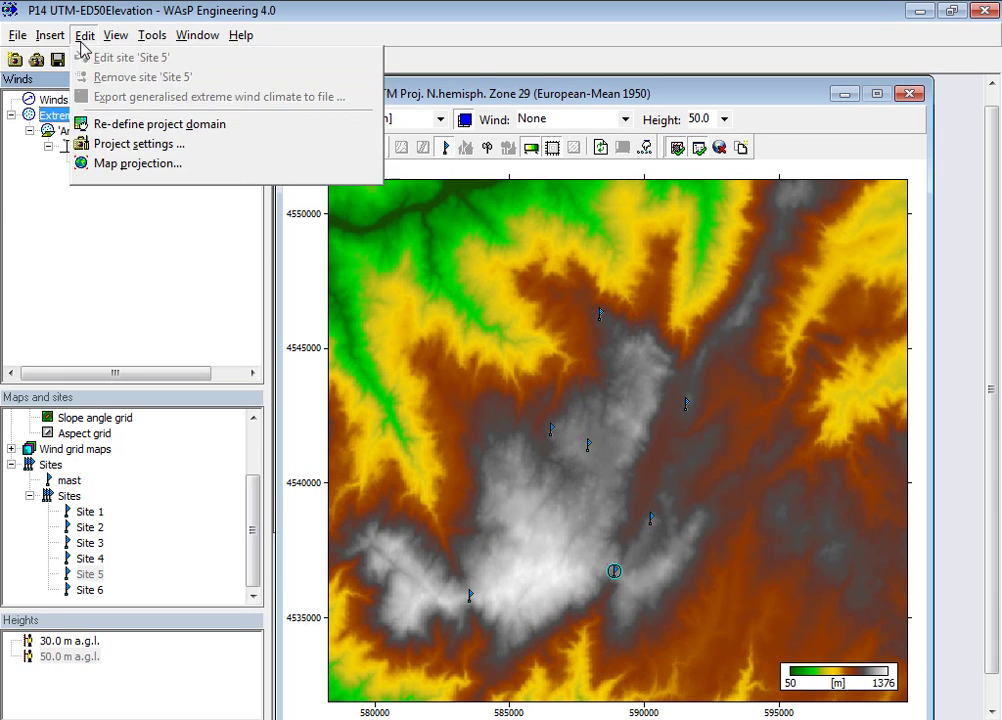
left_click(110, 170)
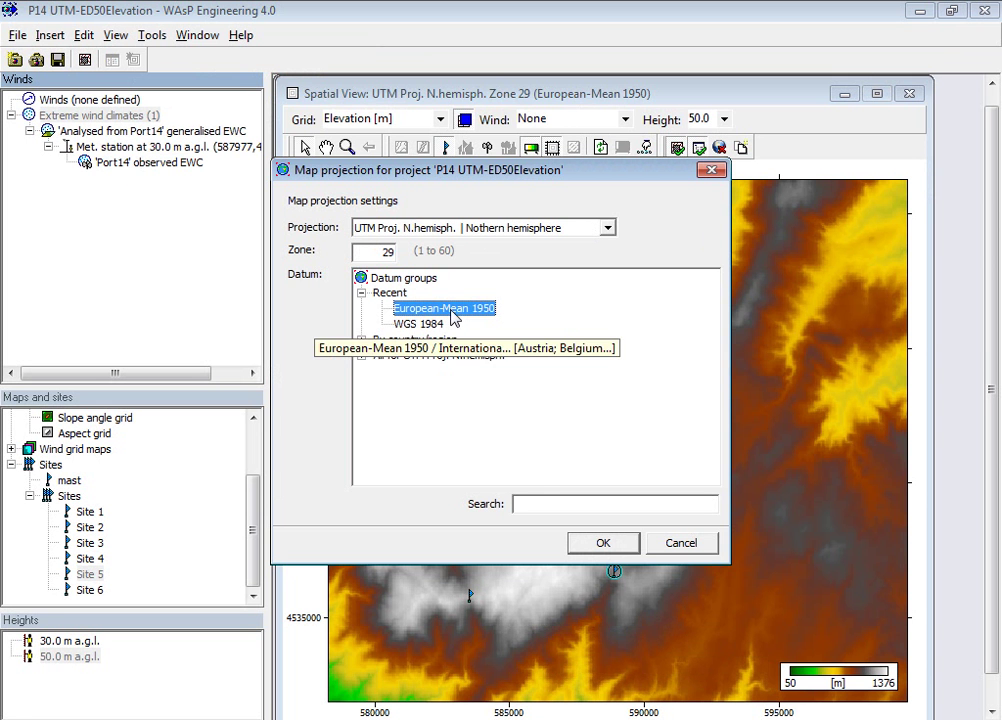
left_click(604, 543)
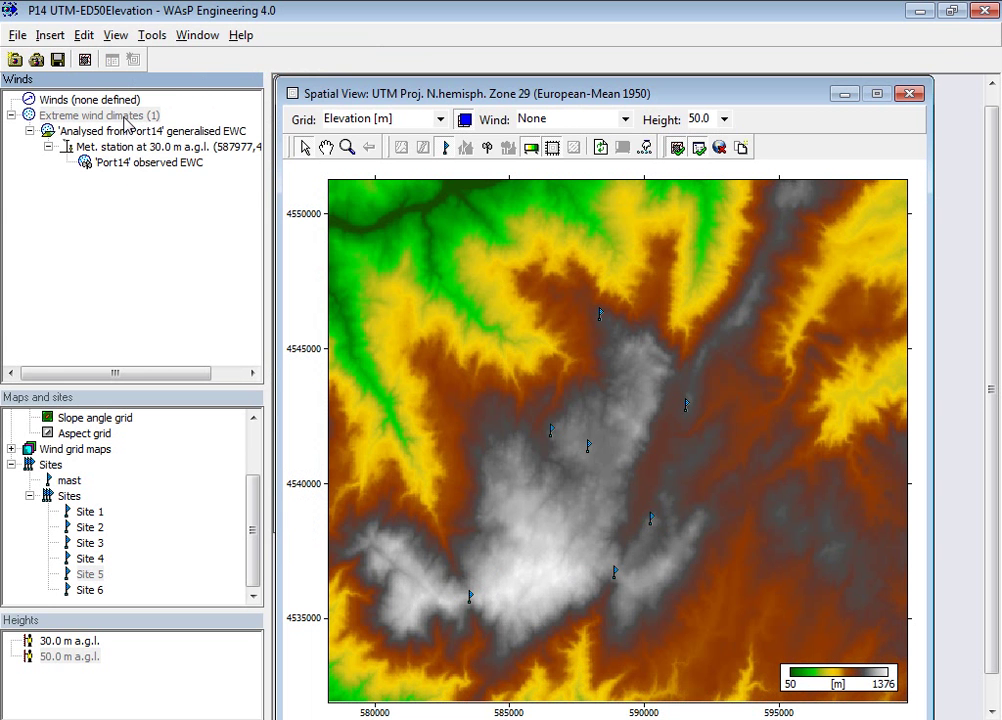
Start a spectral-correction generalised extreme wind climate with the met station located at the mast site
left_click(127, 118)
right_click(126, 118)
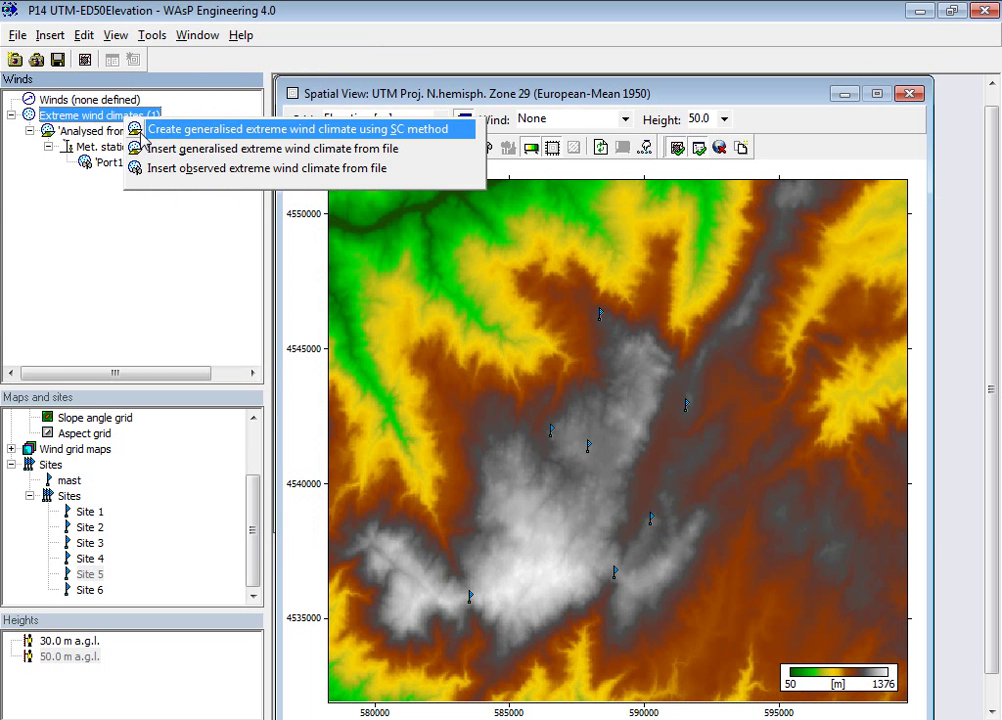
left_click(268, 131)
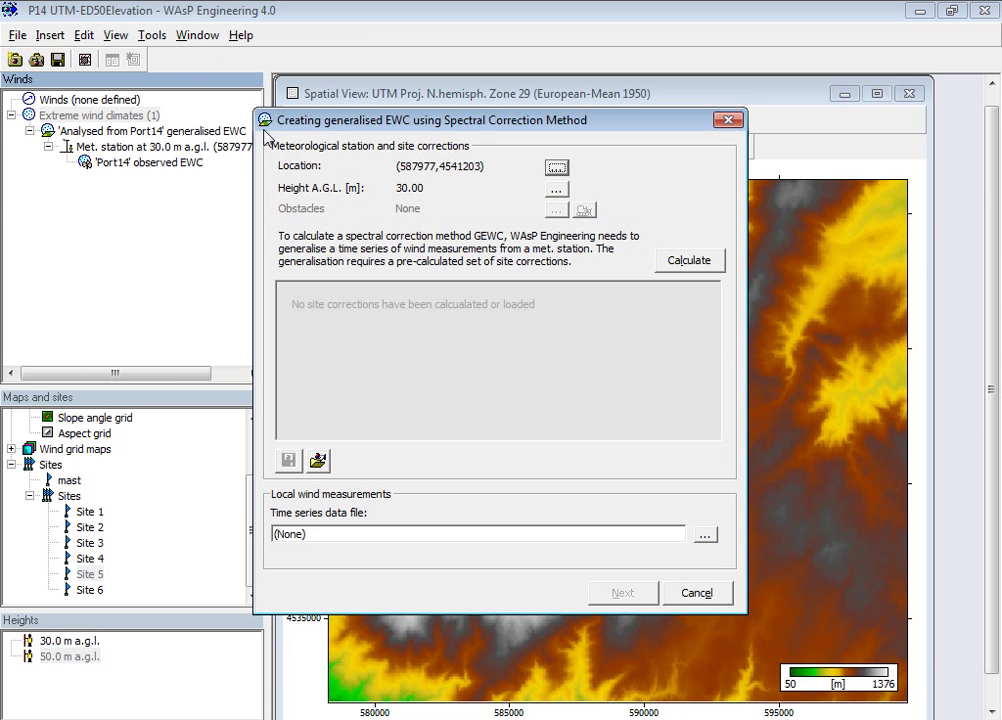
left_click(556, 168)
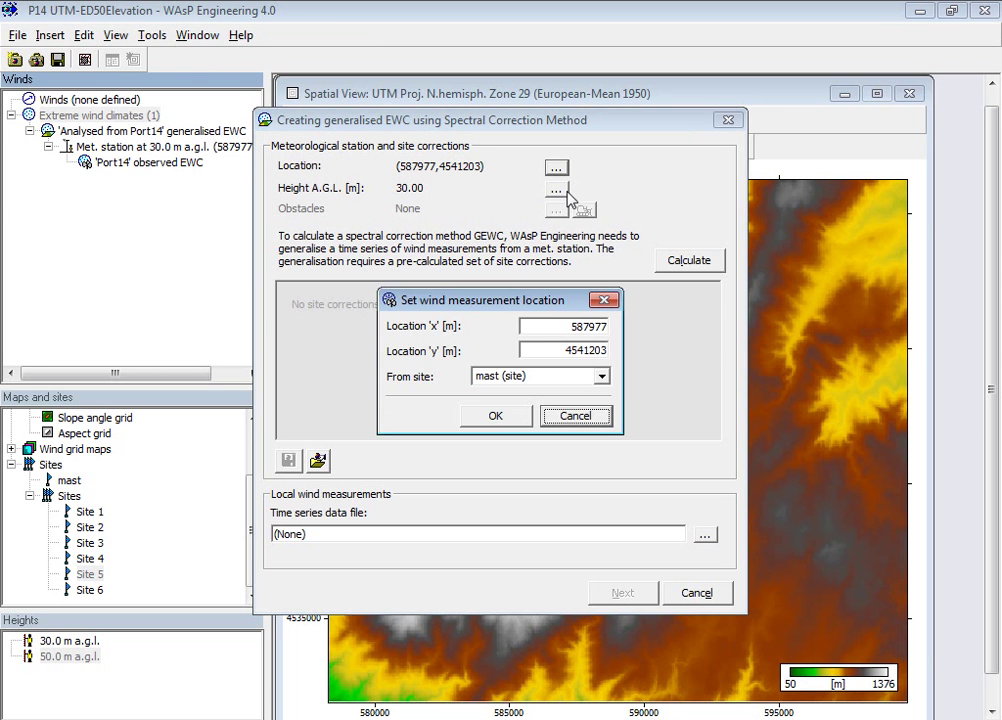
left_click(601, 377)
left_click(497, 394)
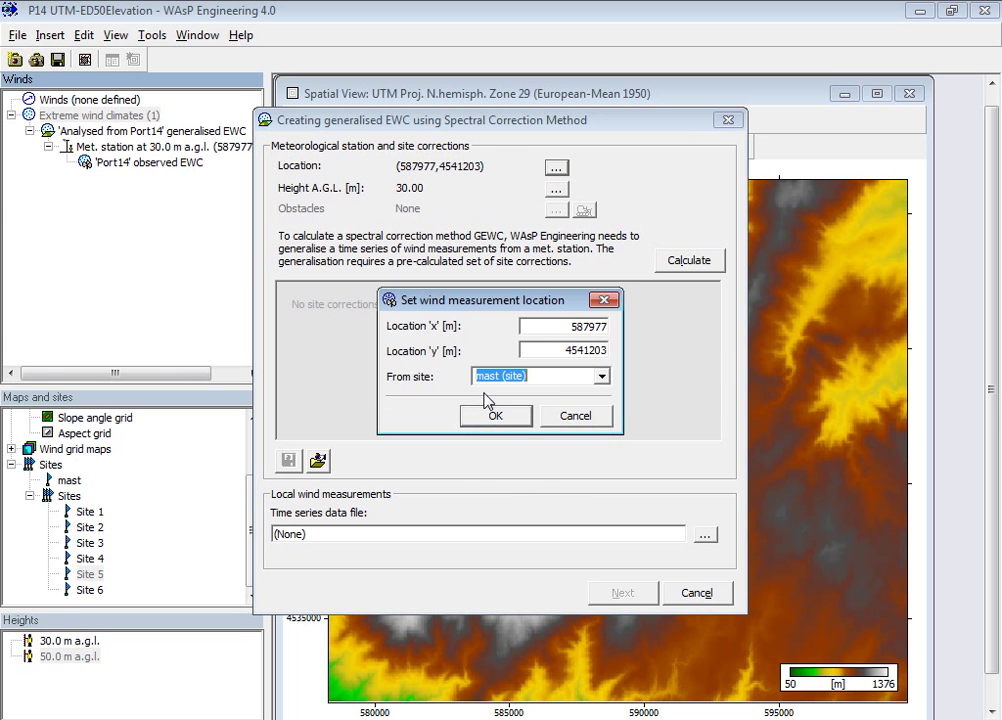
left_click(516, 410)
Set the station height to 30.0 m a.g.l. and load port14.txt as the time series
left_click(556, 188)
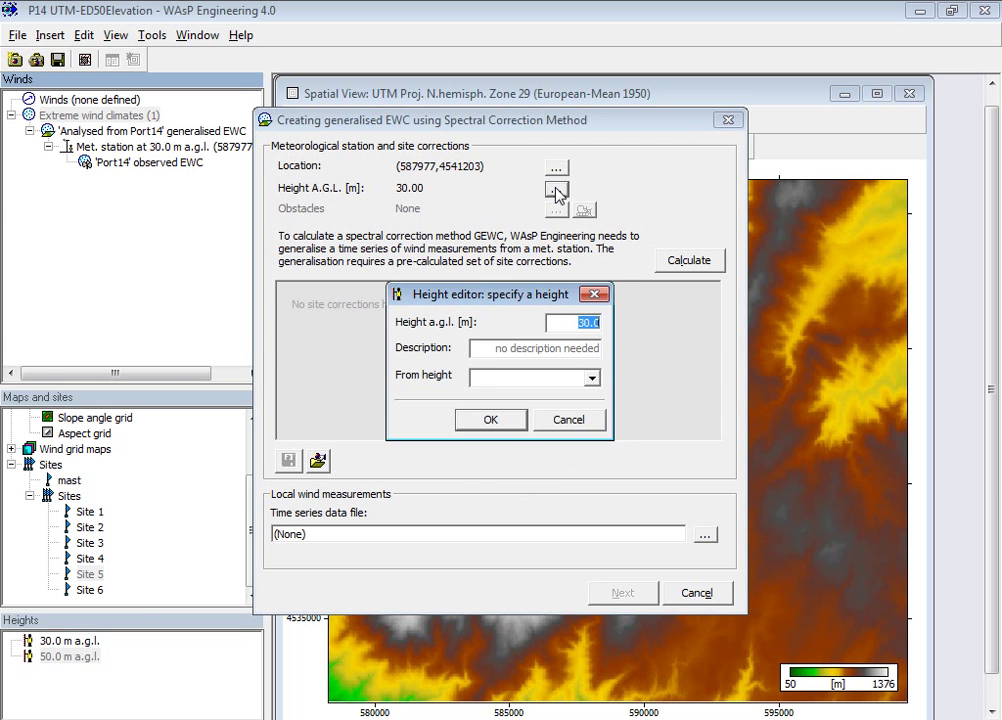
left_click(588, 381)
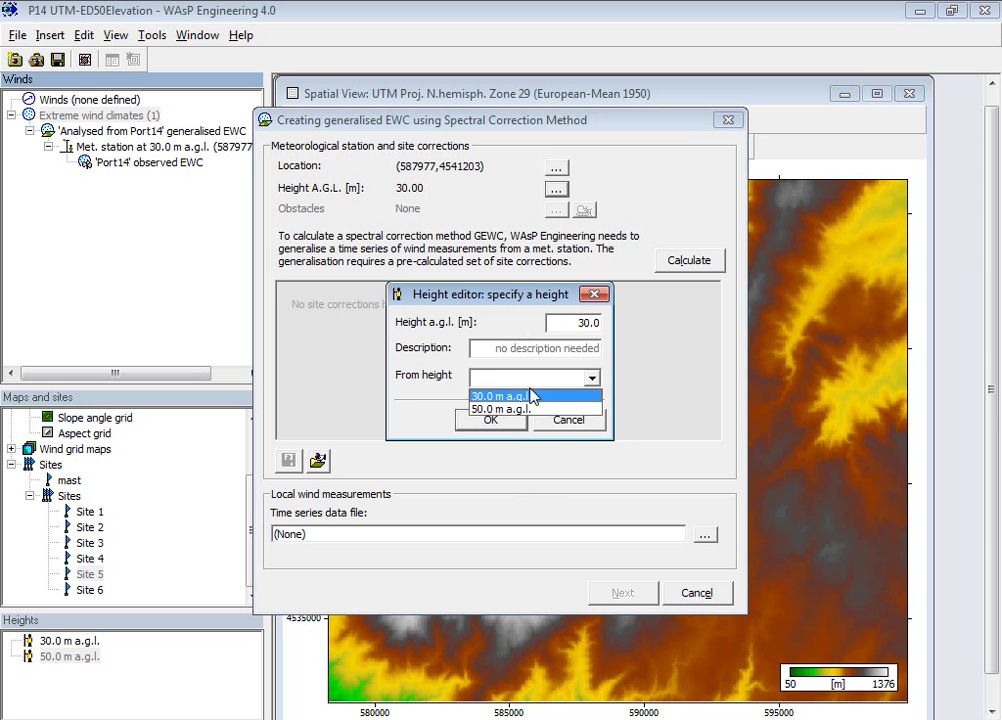
left_click(519, 393)
left_click(509, 427)
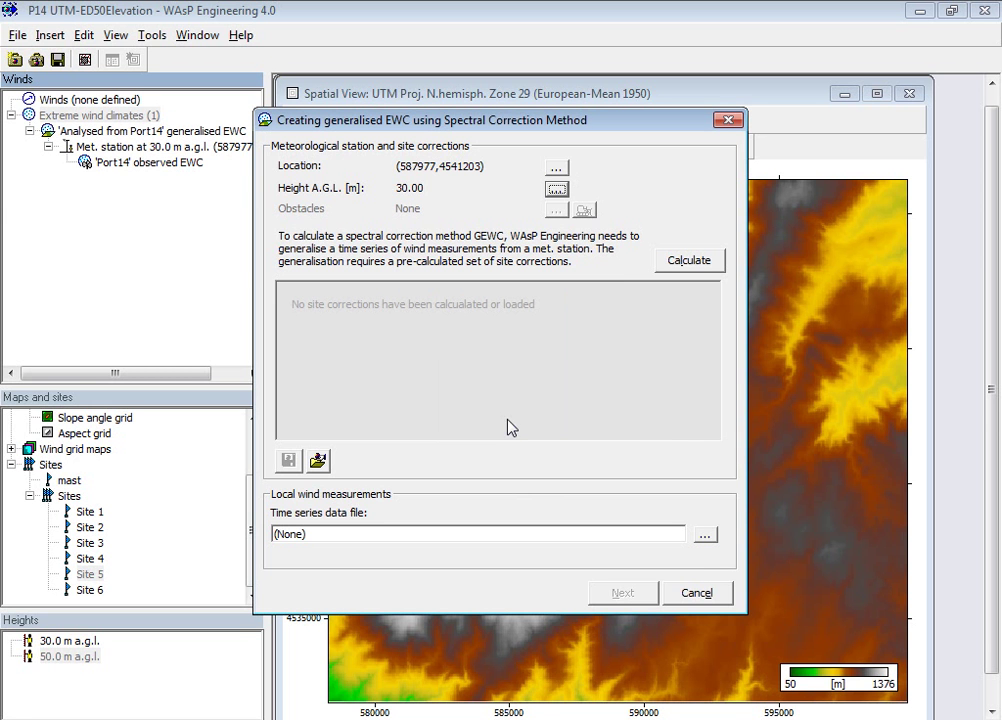
left_click(706, 540)
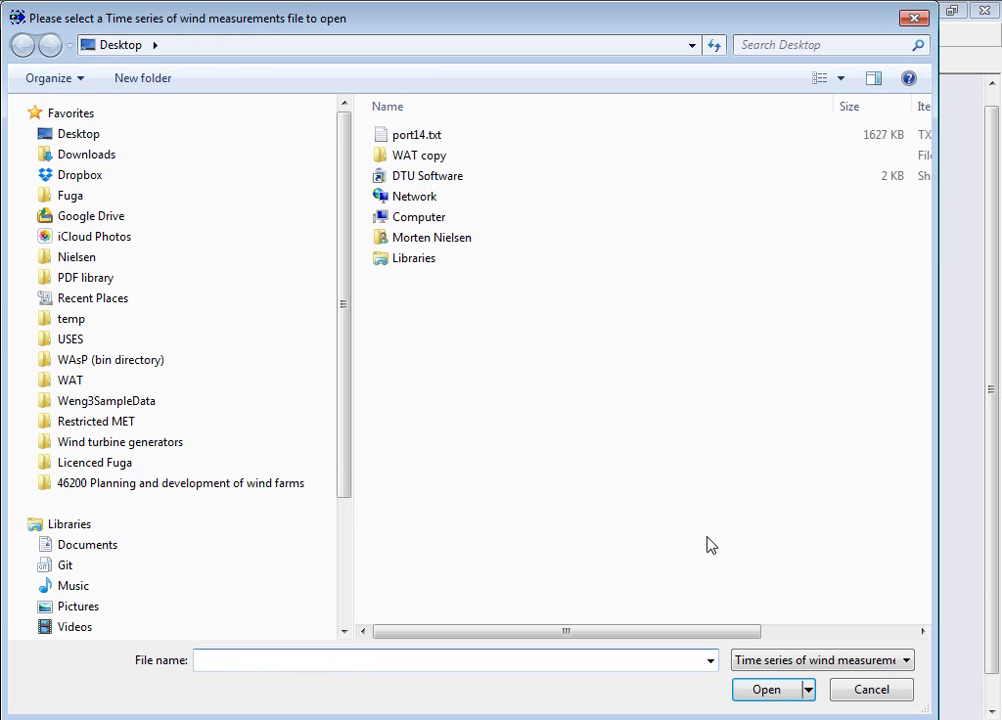
double_click(410, 136)
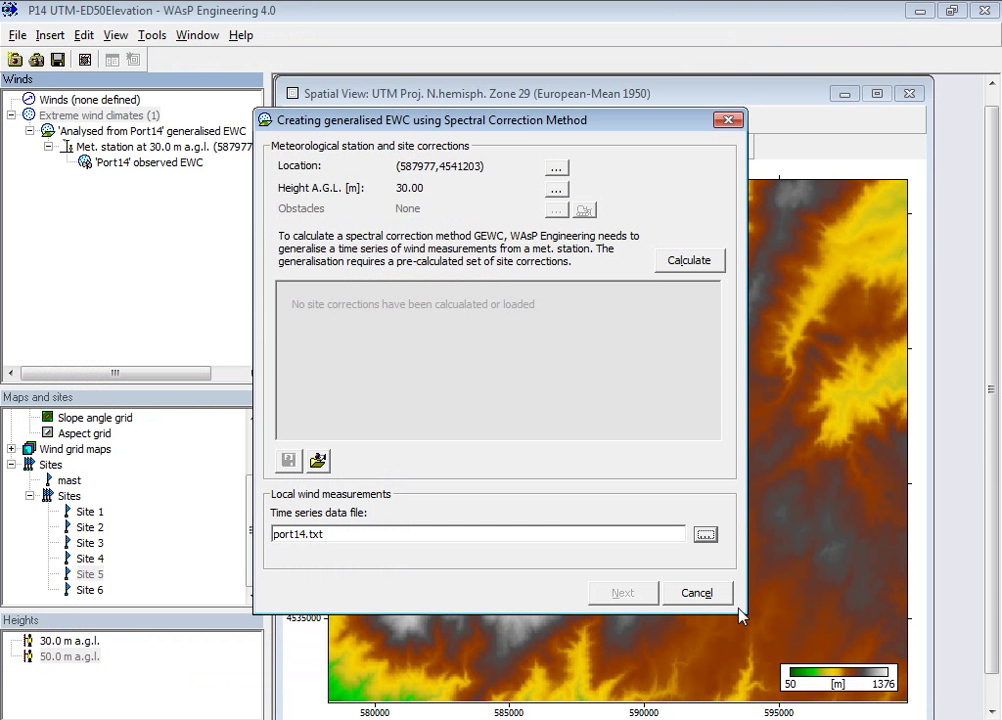
Calculate the site corrections and continue to the DTU Spectral Correction EWC Generator
left_click(695, 266)
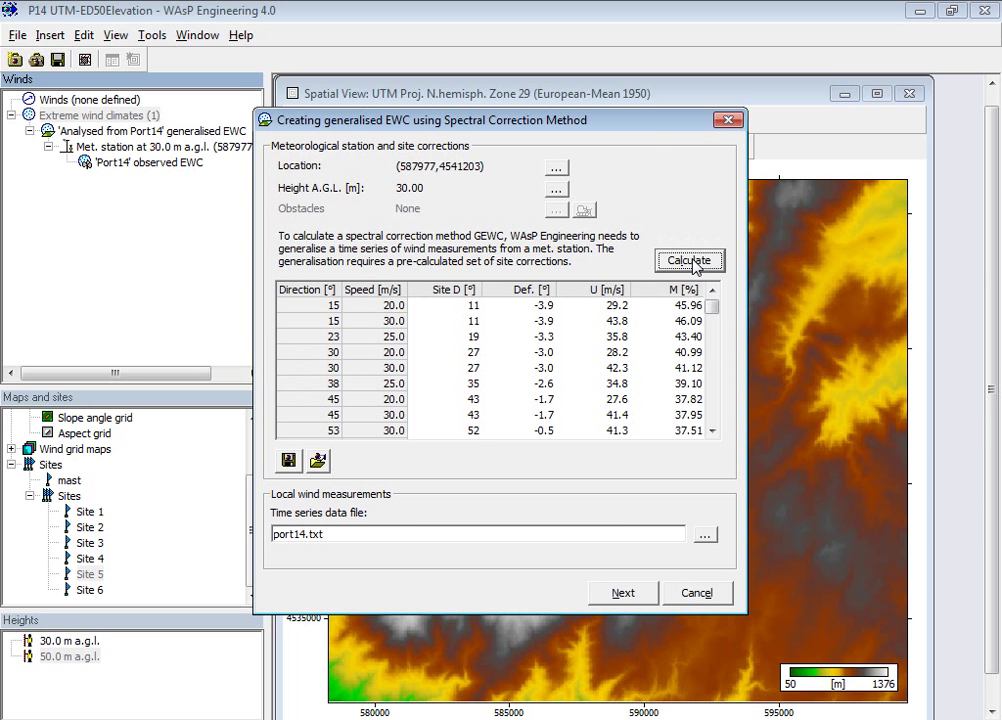
left_click(646, 107)
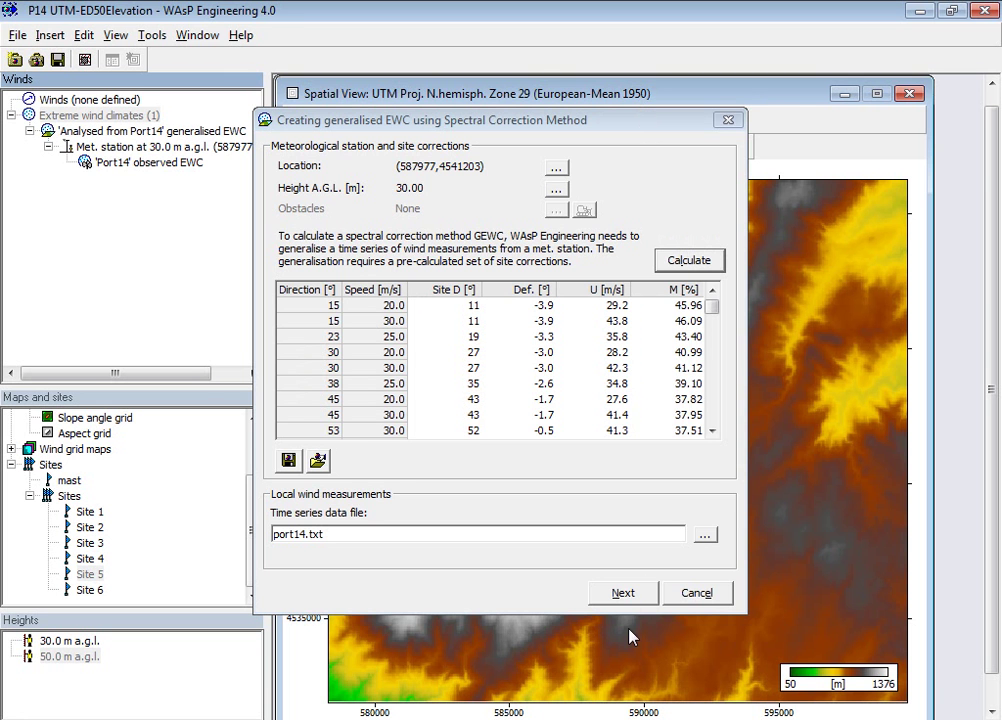
left_click(626, 591)
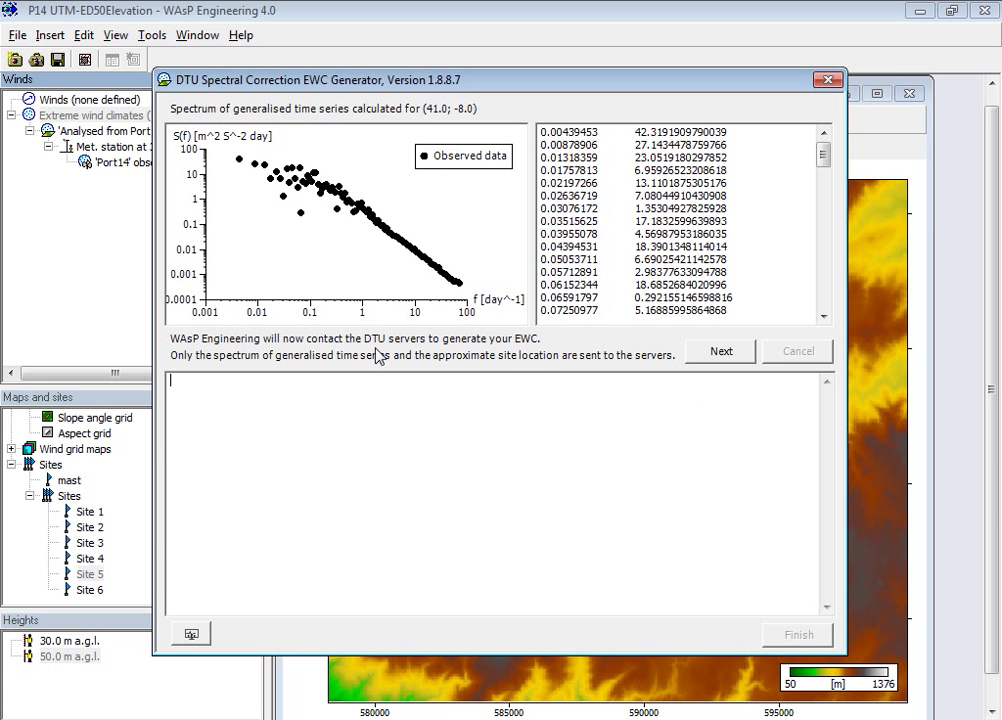
Send the generalised spectrum to the DTU servers and finish once the result is received
left_click(727, 352)
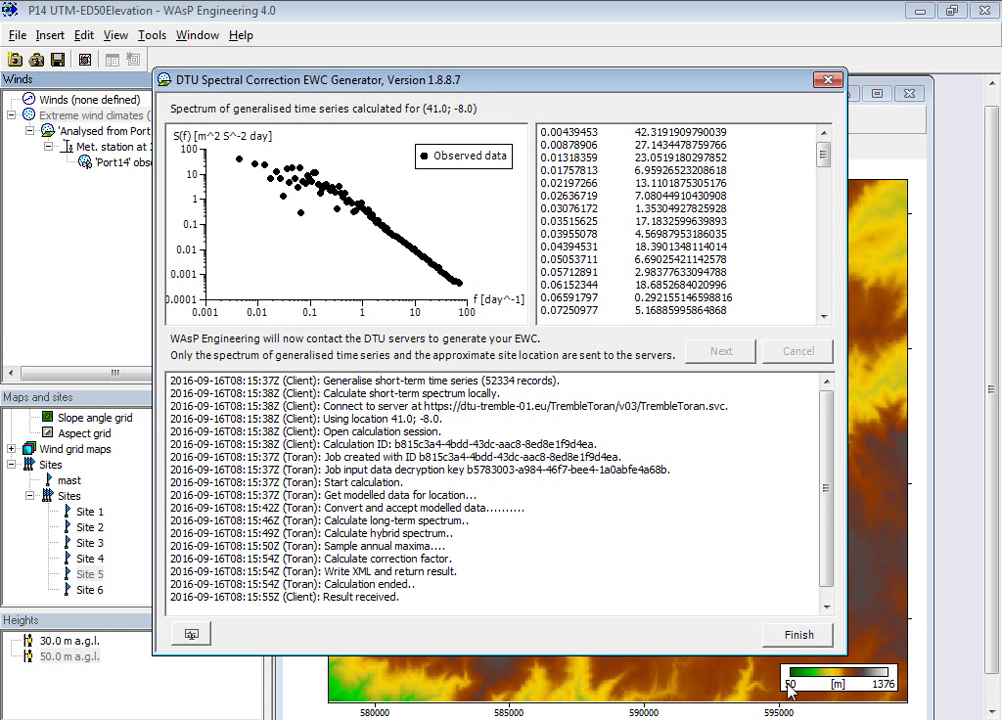
left_click(798, 636)
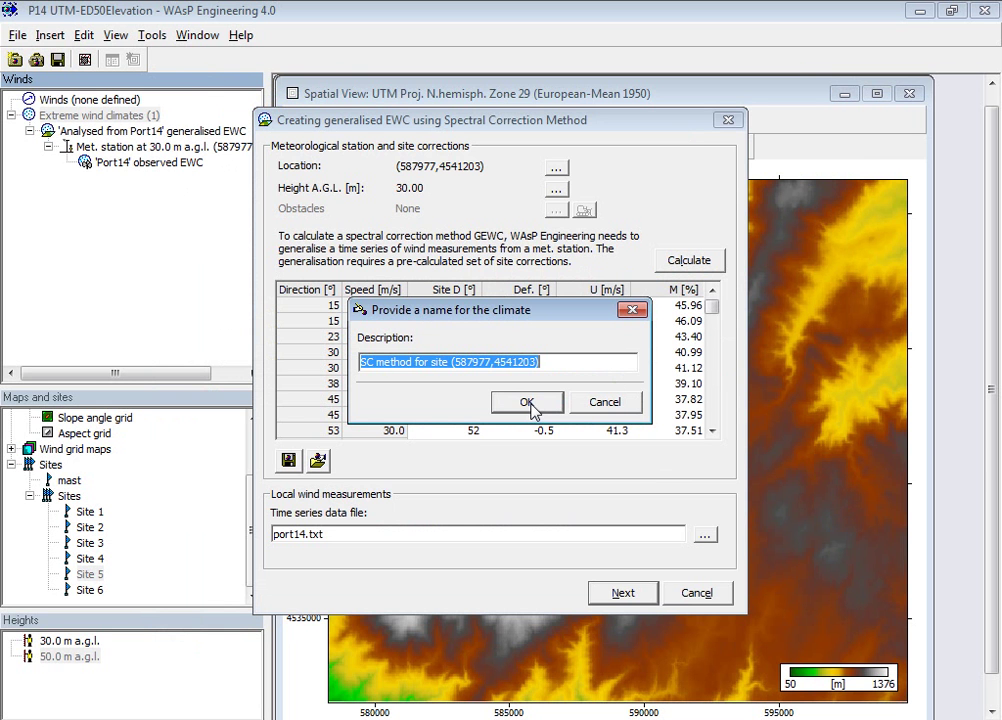
Accept the default 'SC method for site' name and apply that climate to all sites and heights
left_click(527, 402)
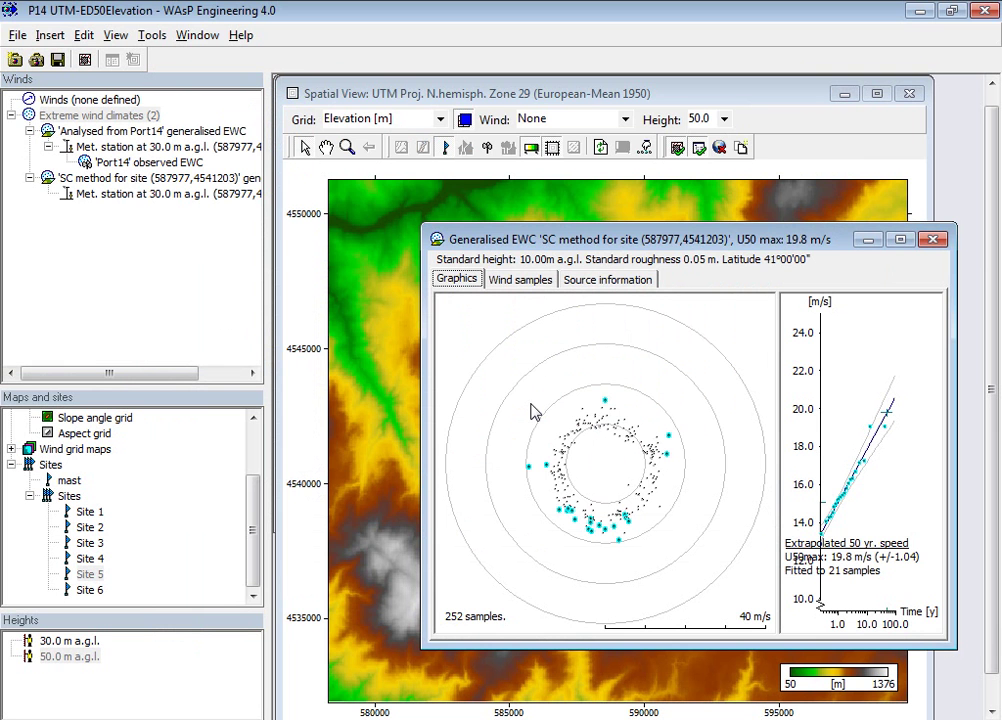
left_click(86, 180)
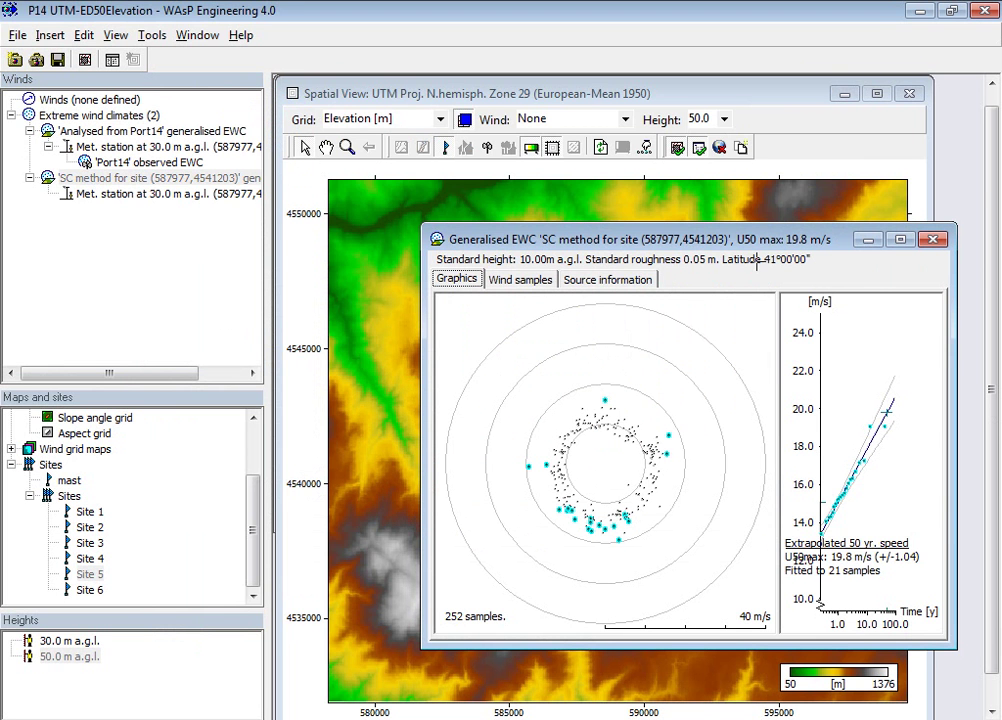
right_click(172, 182)
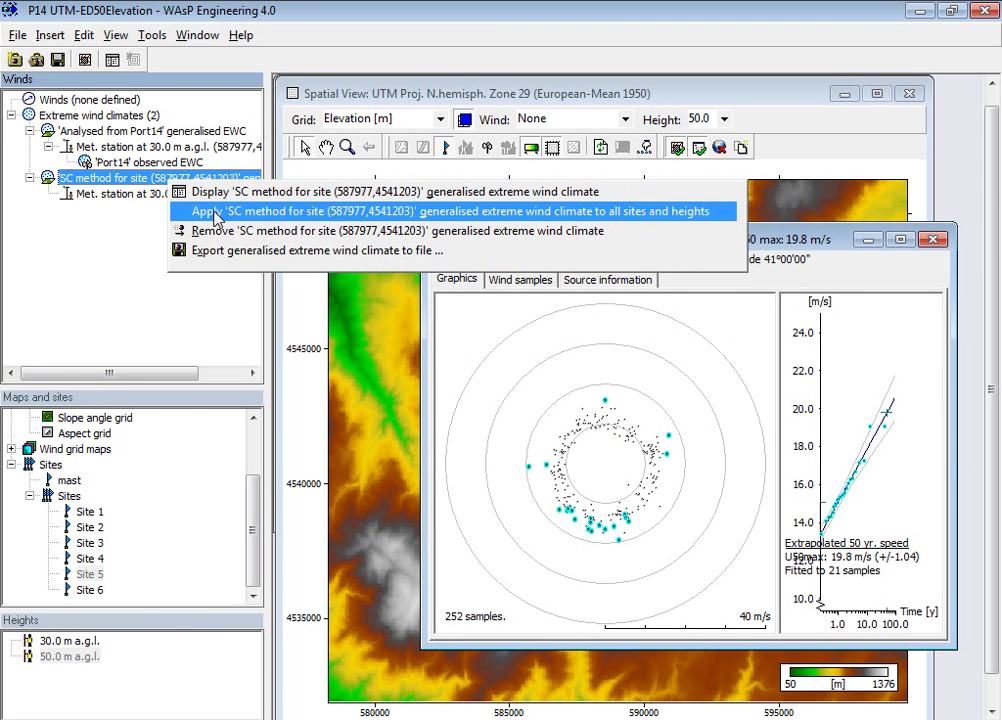
left_click(212, 211)
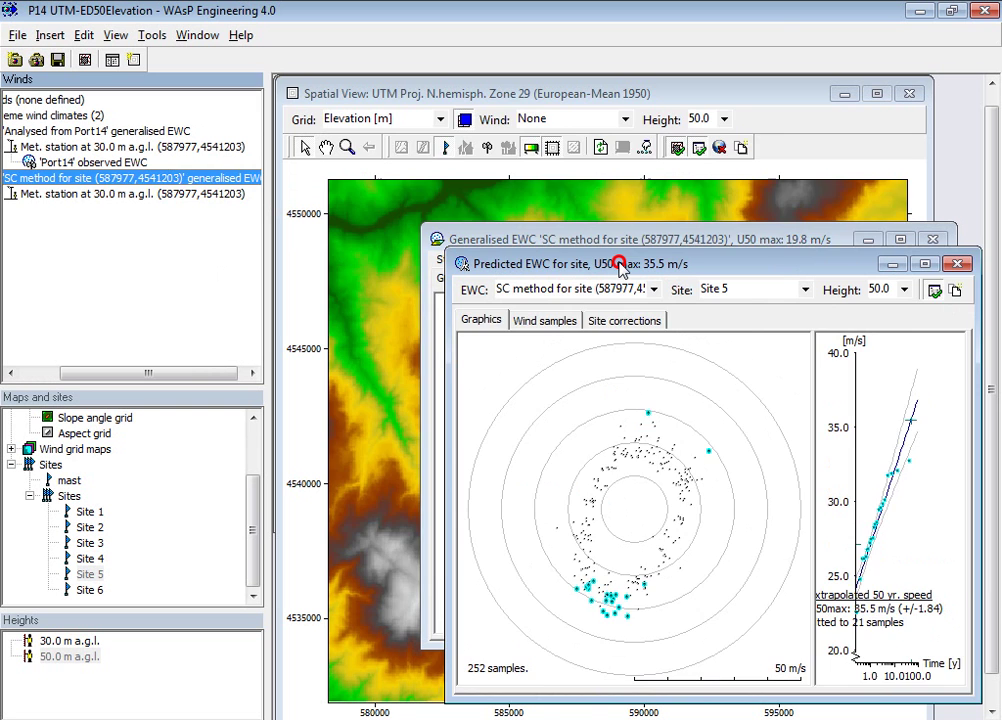
Move and shorten Site 5's prediction window, then read return-period speeds, ending at 36.8 m/s for 92 years
left_click_drag(640, 264, 530, 117)
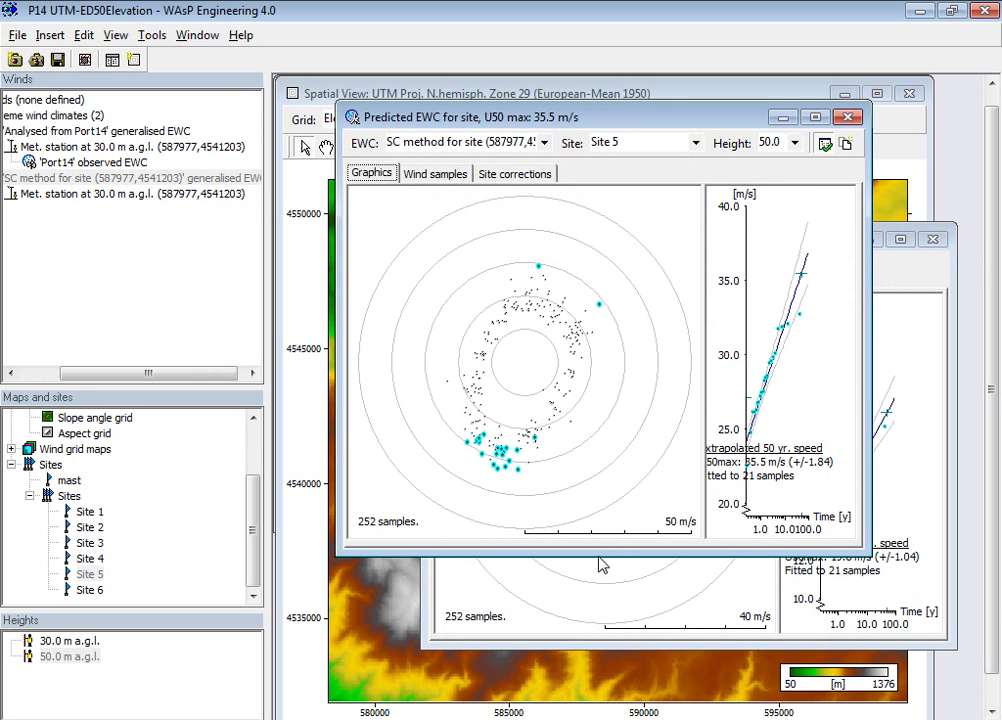
left_click_drag(598, 557, 615, 403)
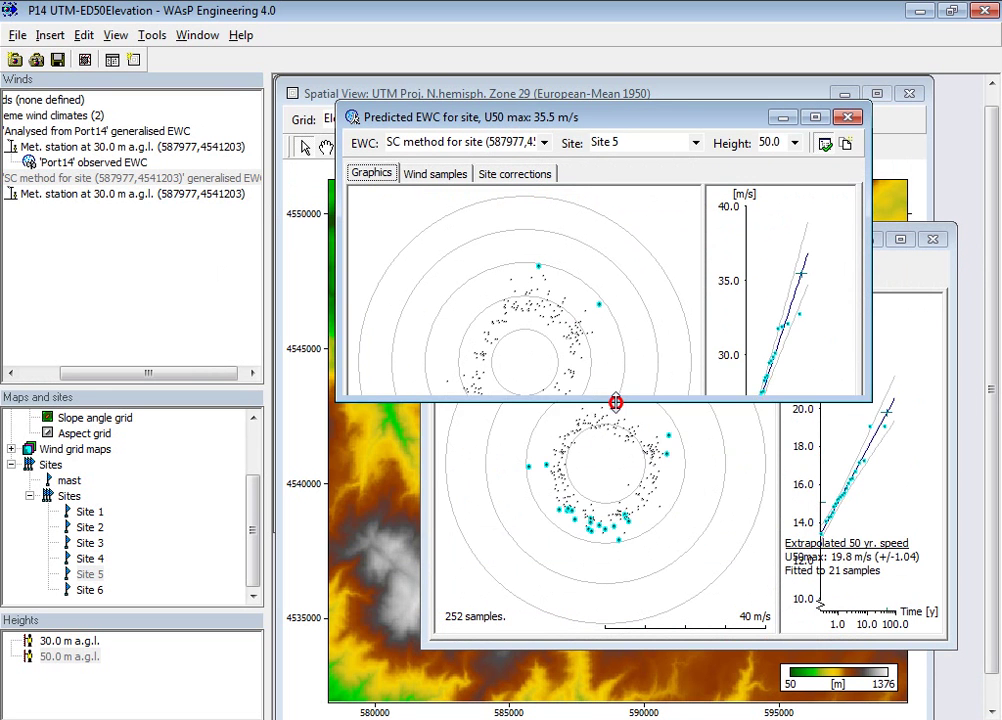
left_click_drag(731, 374, 866, 326)
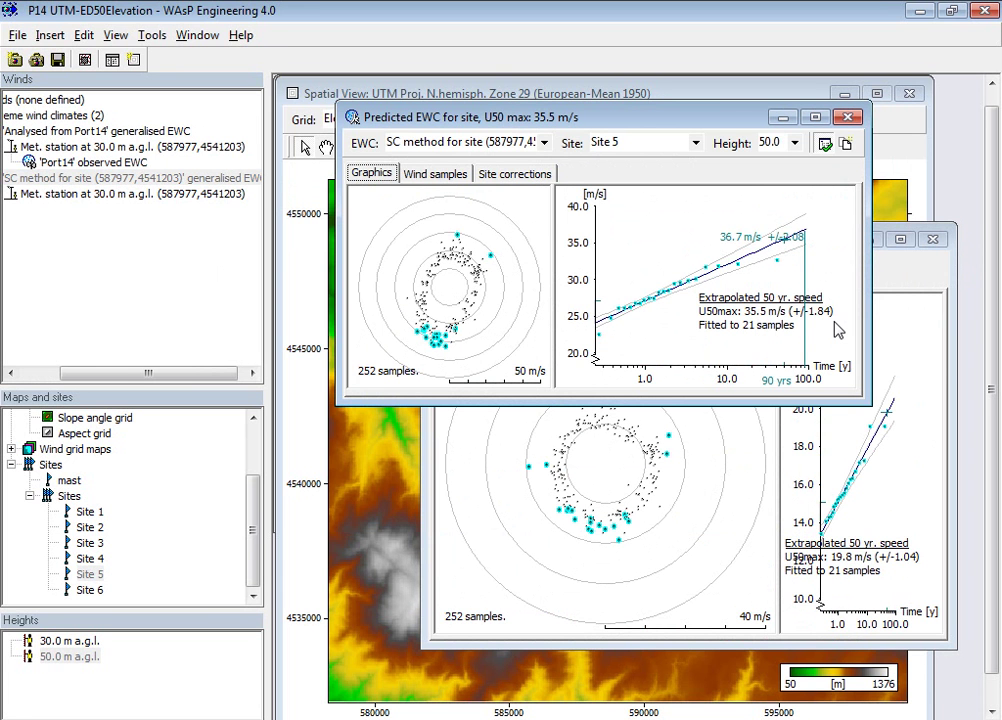
mouse_move(838, 330)
left_mouse_down()
mouse_move(728, 330)
mouse_move(838, 318)
left_mouse_up()
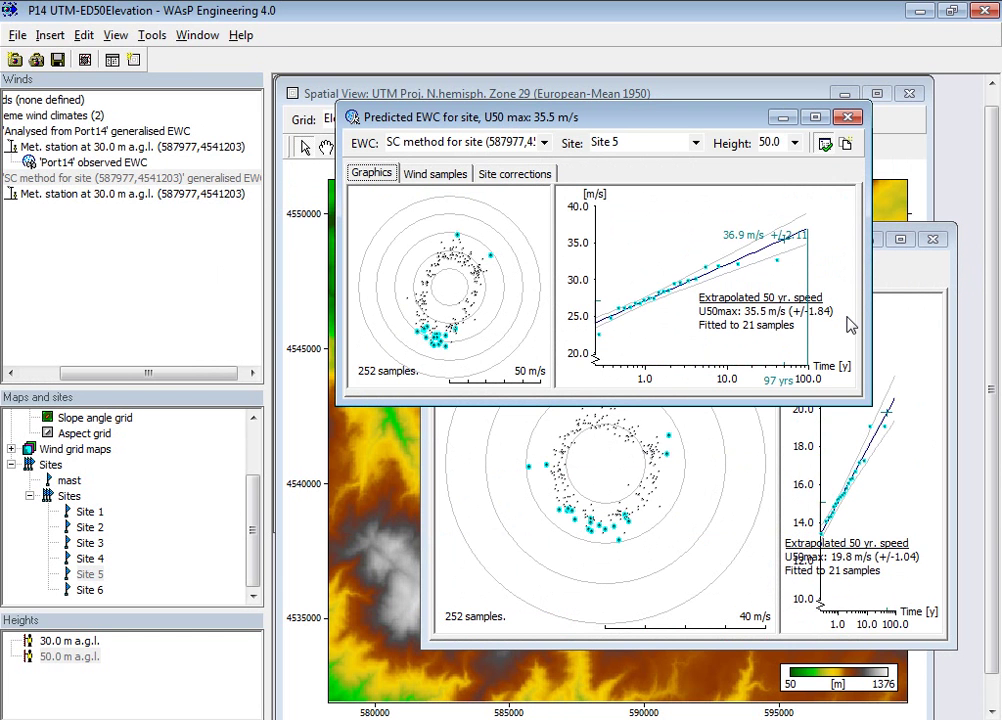
left_click_drag(846, 320, 825, 352)
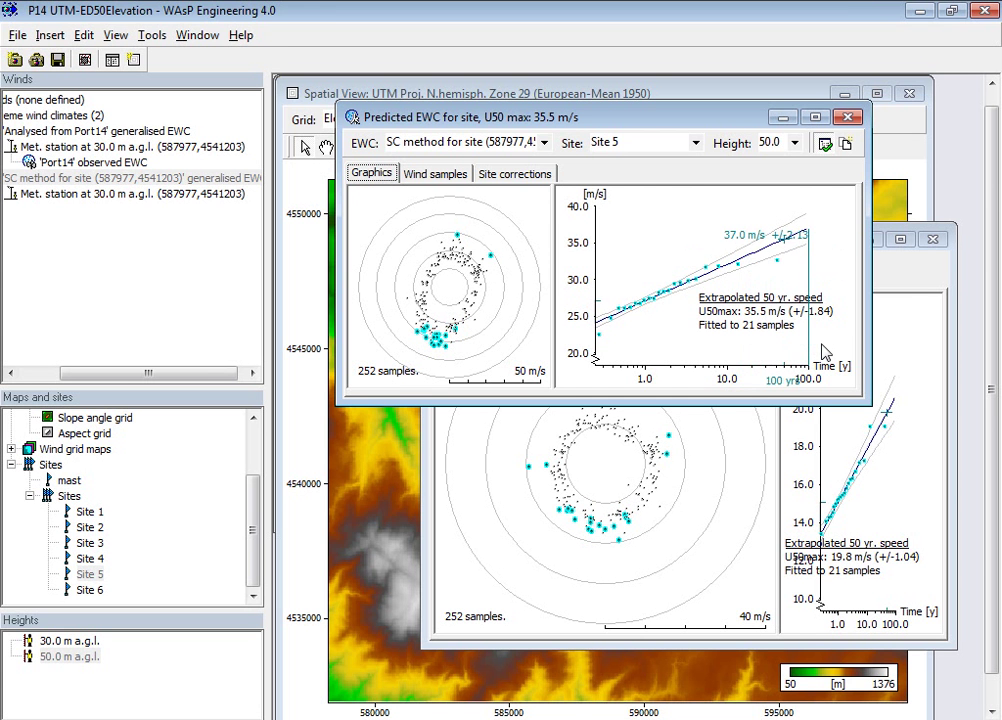
left_click_drag(825, 352, 810, 321)
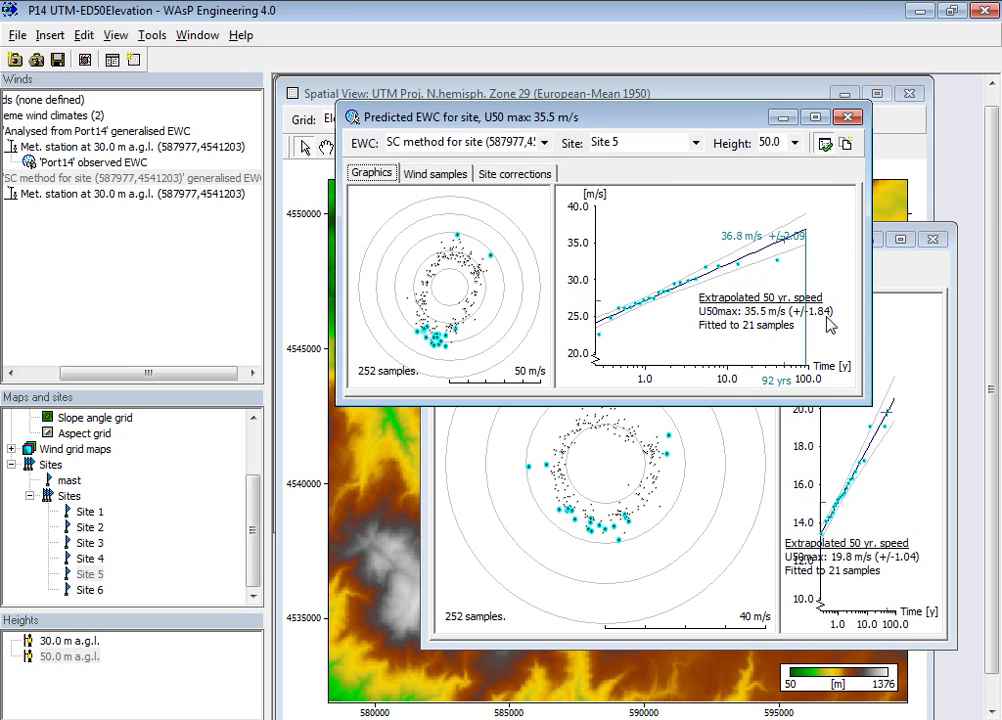